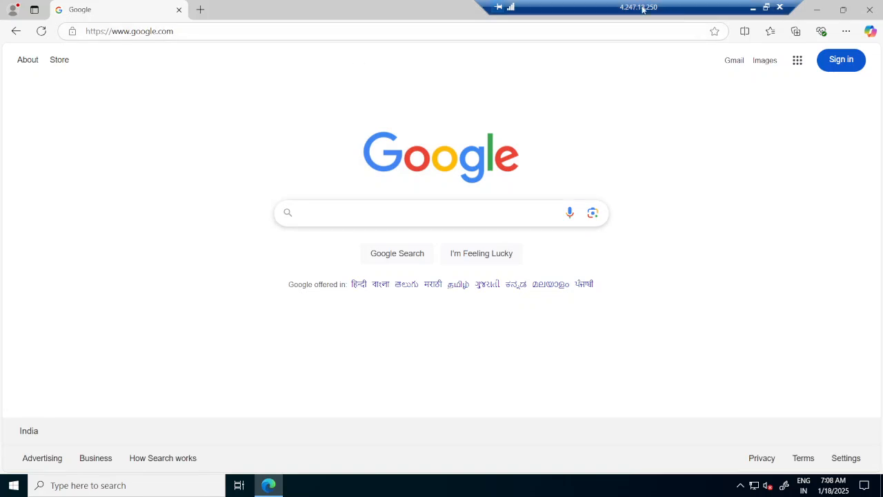
# Step: Check the server's IPv4 address with ipconfig in Command Prompt, and minimize that window
pyautogui.moveTo(643, 9); pyautogui.dragTo(618, 8)
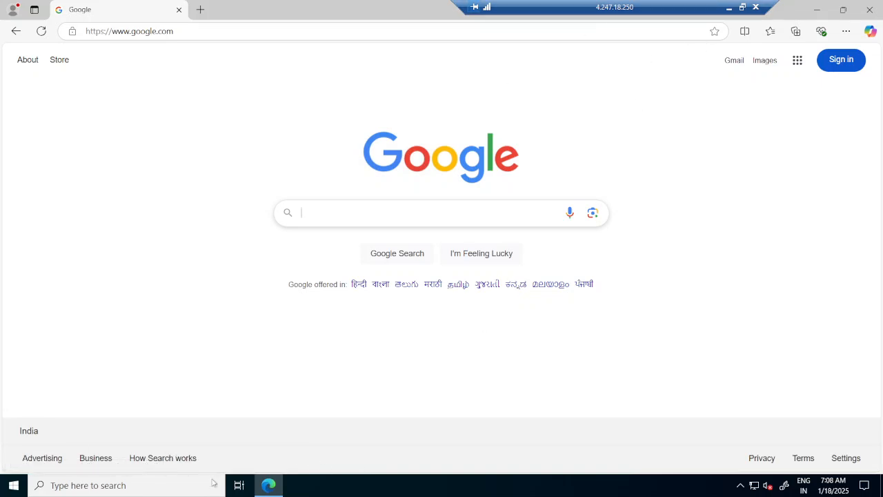
pyautogui.click(93, 486)
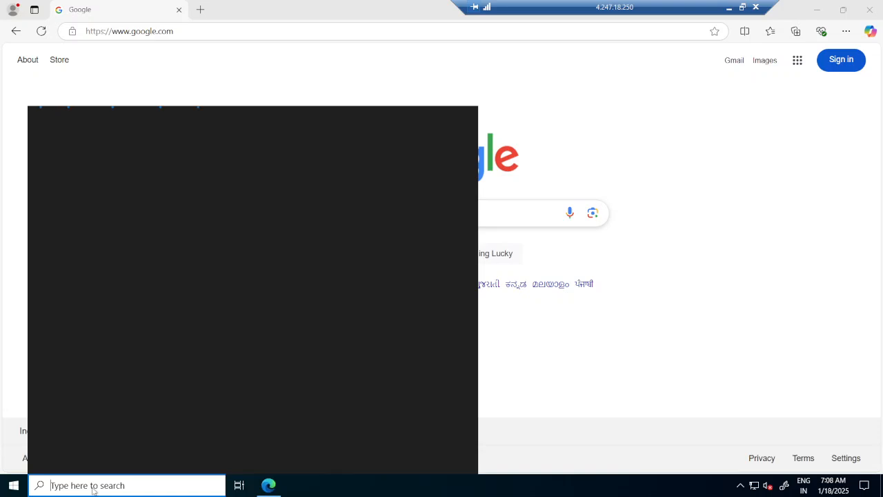
pyautogui.write('cmd')
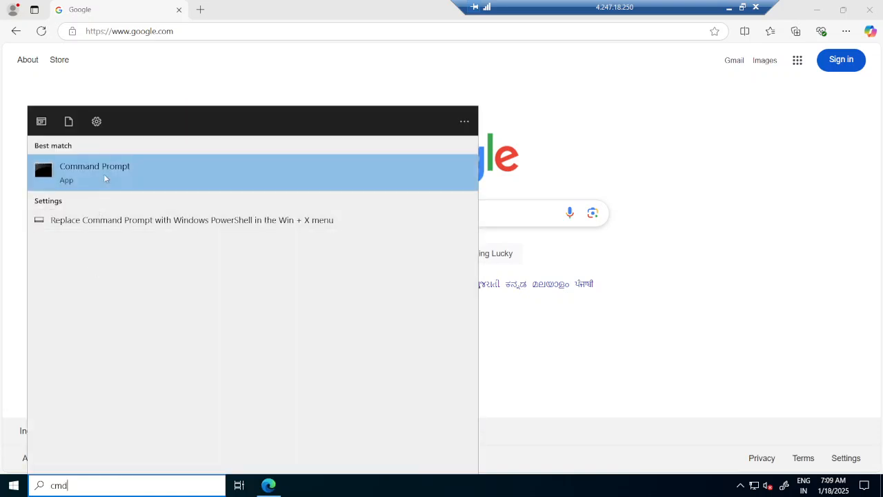
pyautogui.click(105, 179)
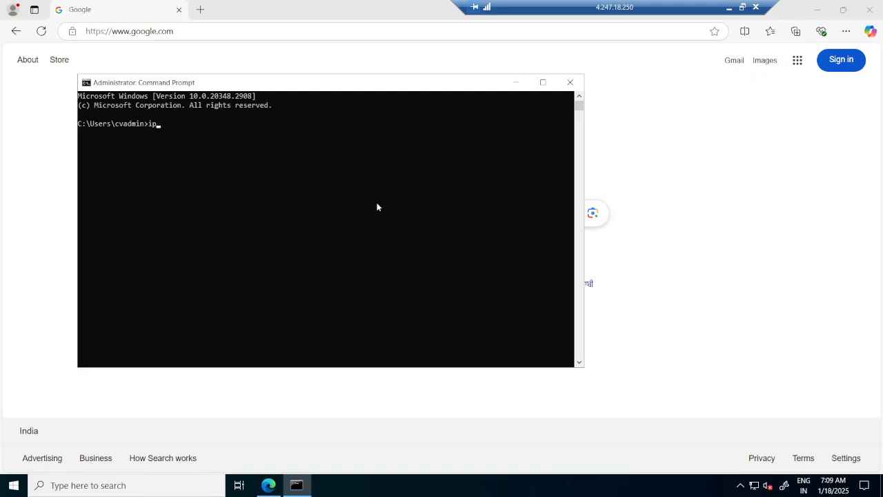
pyautogui.write('ipconfig')
pyautogui.press('Return')
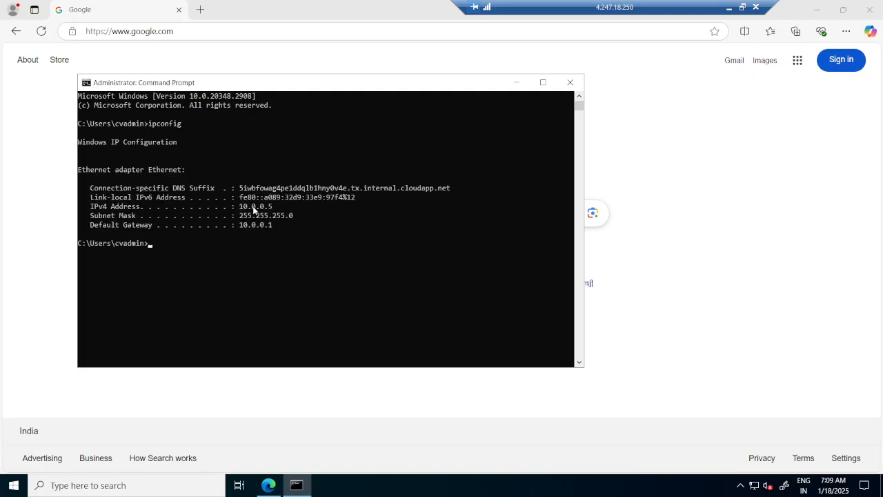
pyautogui.moveTo(240, 206); pyautogui.dragTo(284, 207)
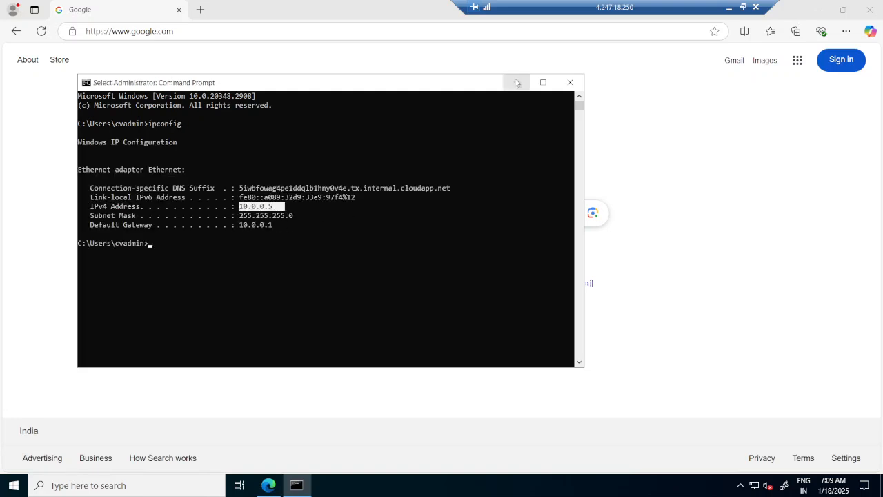
pyautogui.click(521, 84)
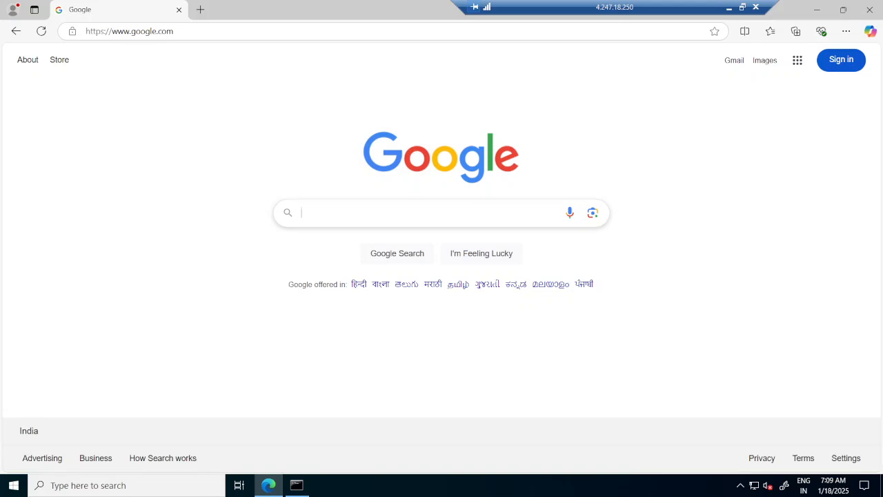
# Step: Search Google for "download sql server" and open Microsoft's SQL Server Downloads page
pyautogui.click(343, 215)
pyautogui.write('downloa')
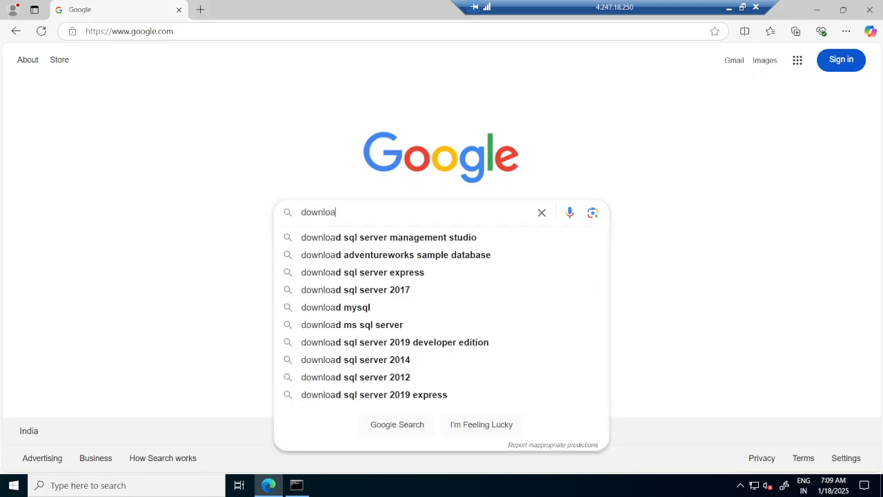
pyautogui.write('d sq')
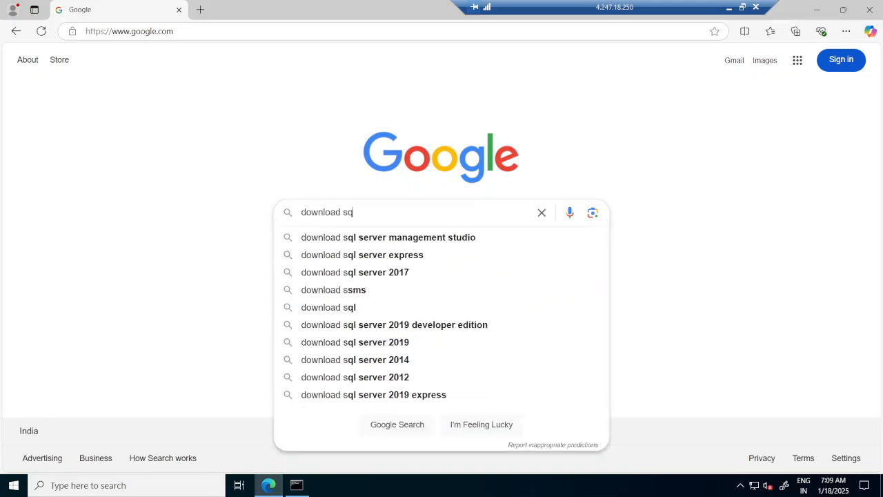
pyautogui.write('l ')
pyautogui.write(' s')
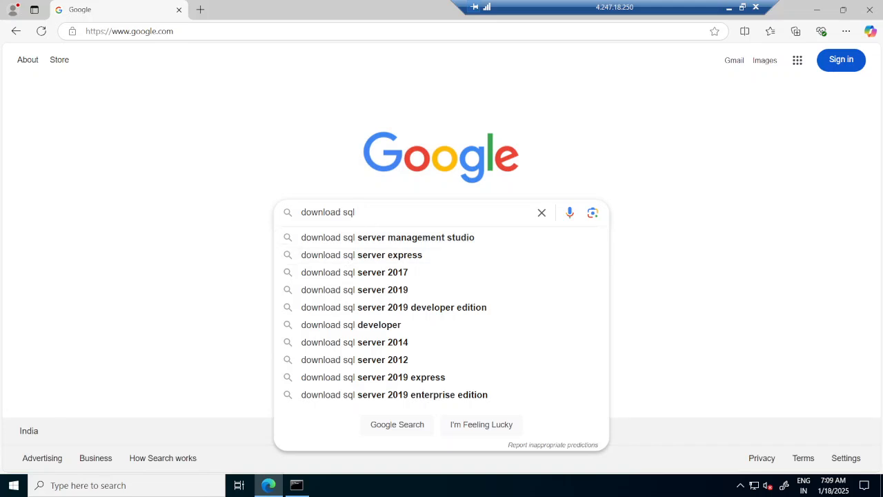
pyautogui.write('erver')
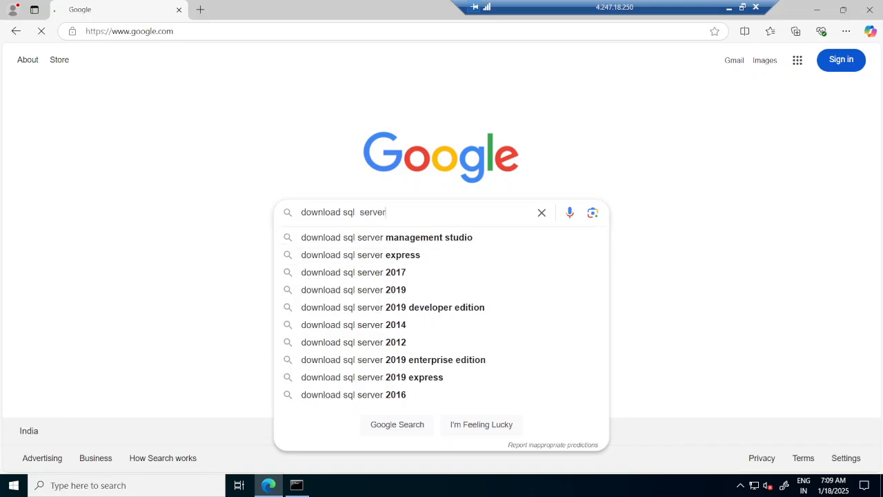
pyautogui.press('Return')
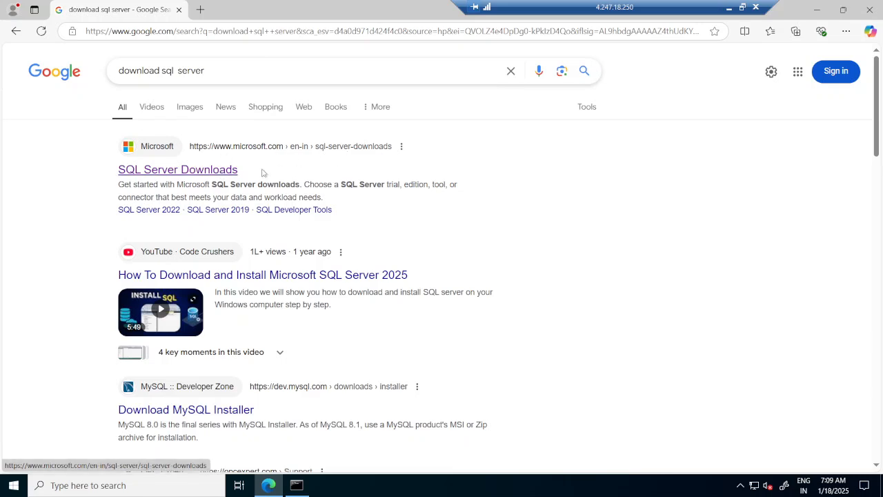
pyautogui.click(220, 173)
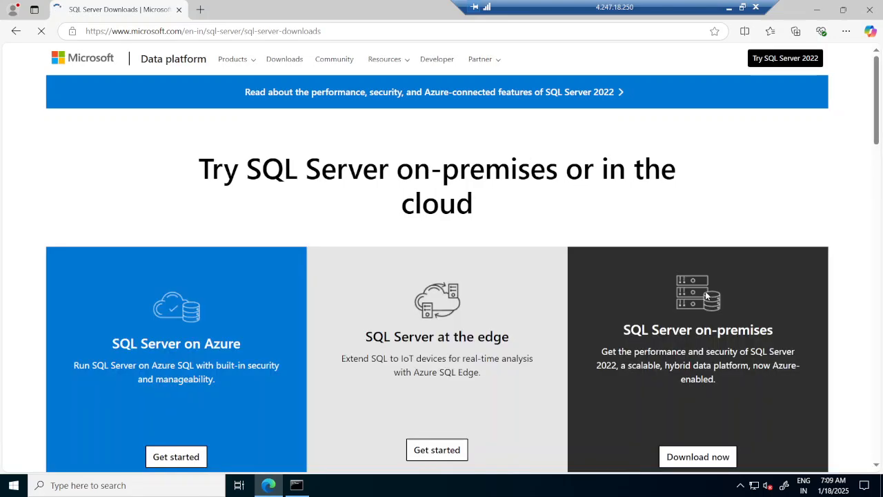
# Step: Download the free SQL Server 2022 Developer edition installer and show the file in its folder
pyautogui.moveTo(877, 105); pyautogui.dragTo(882, 202)
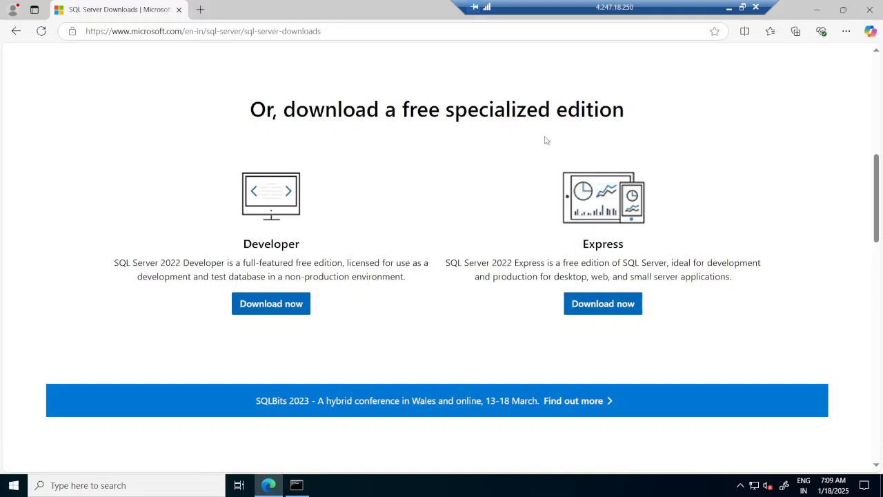
pyautogui.click(279, 311)
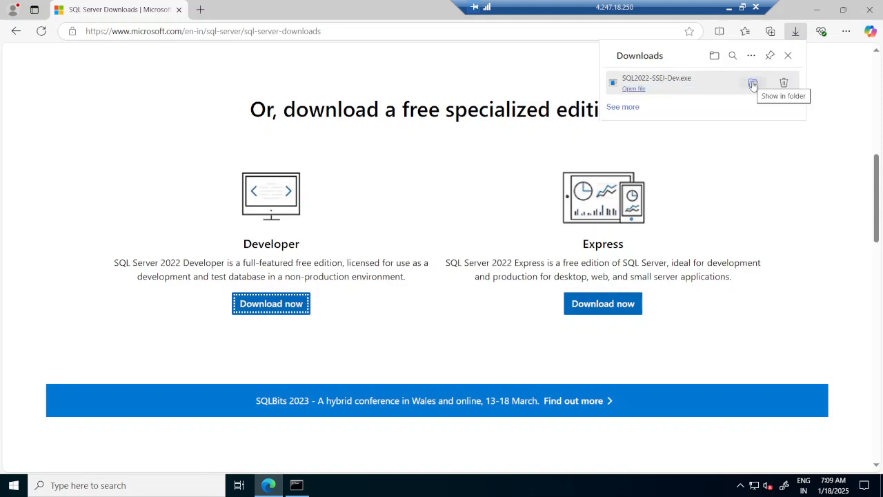
pyautogui.click(753, 83)
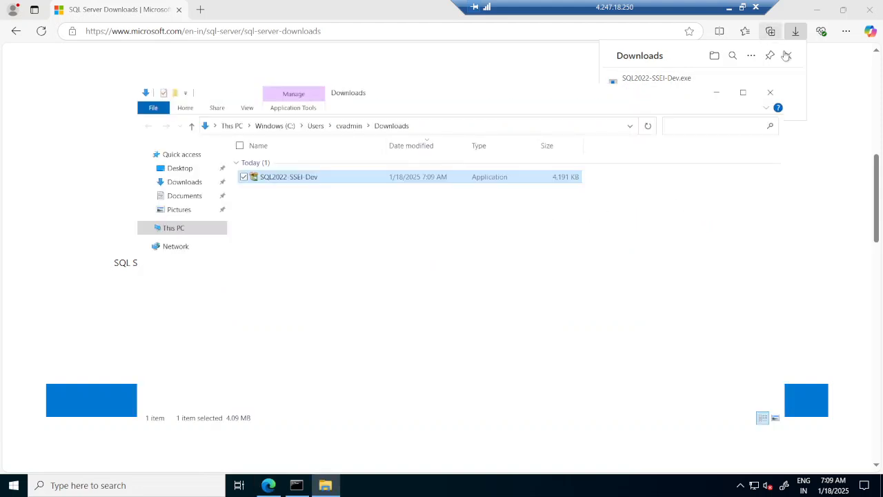
pyautogui.click(787, 56)
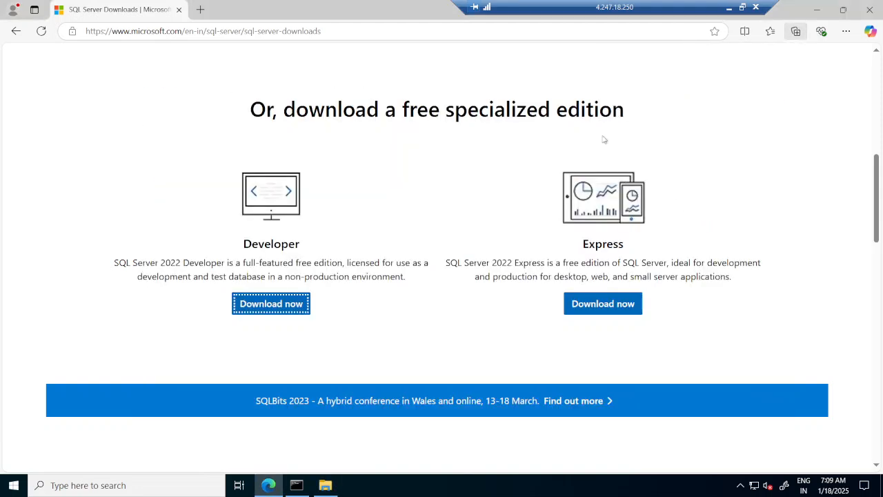
# Step: Run the SQL2022-SSEI-Dev installer from the Downloads folder as administrator
pyautogui.click(326, 486)
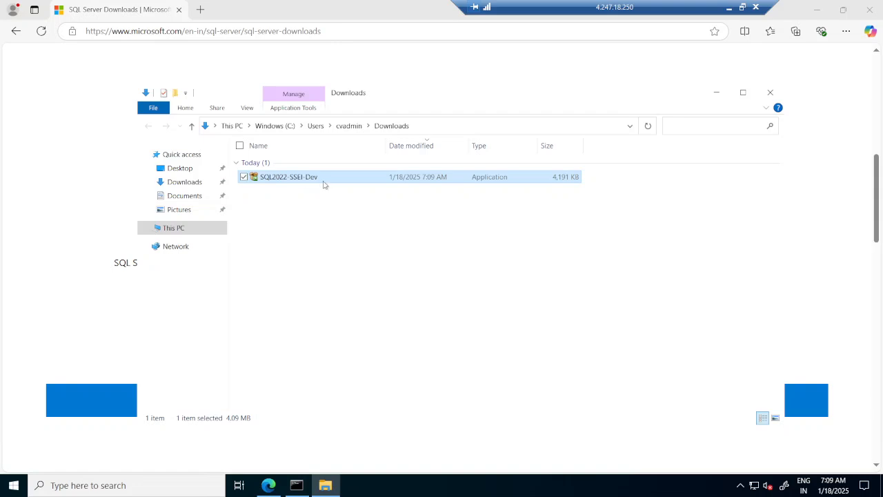
pyautogui.rightClick(328, 182)
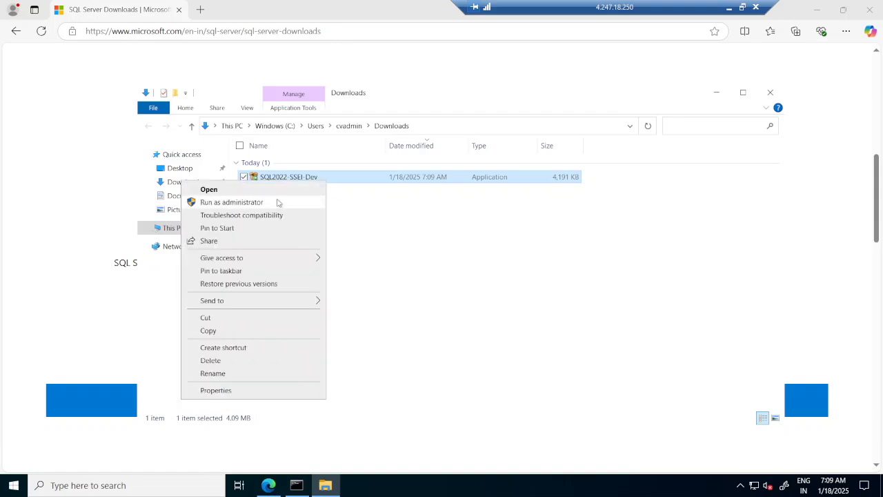
pyautogui.click(278, 201)
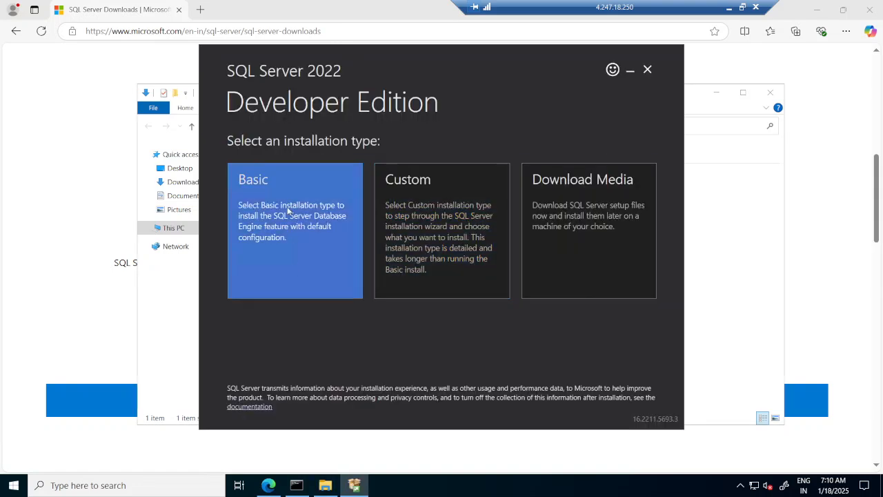
# Step: Start a Basic installation, accepting the license terms and the install location C:\Program Files\Microsoft SQL Server
pyautogui.click(283, 225)
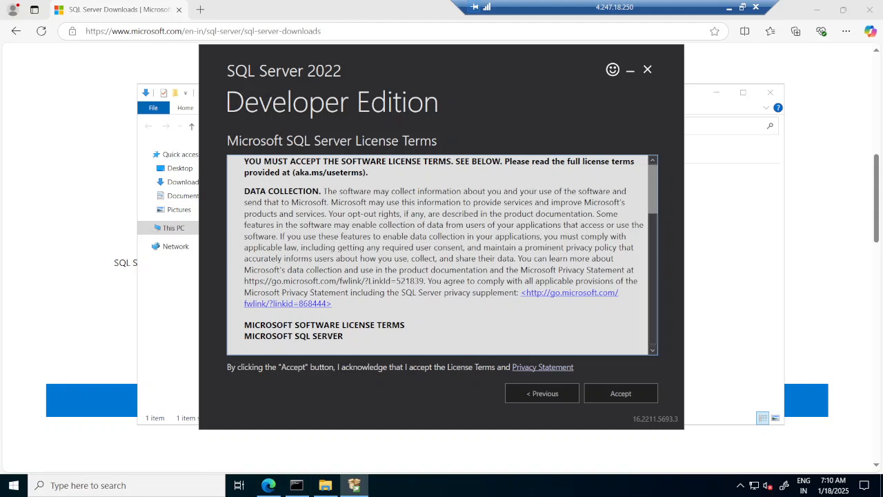
pyautogui.click(621, 393)
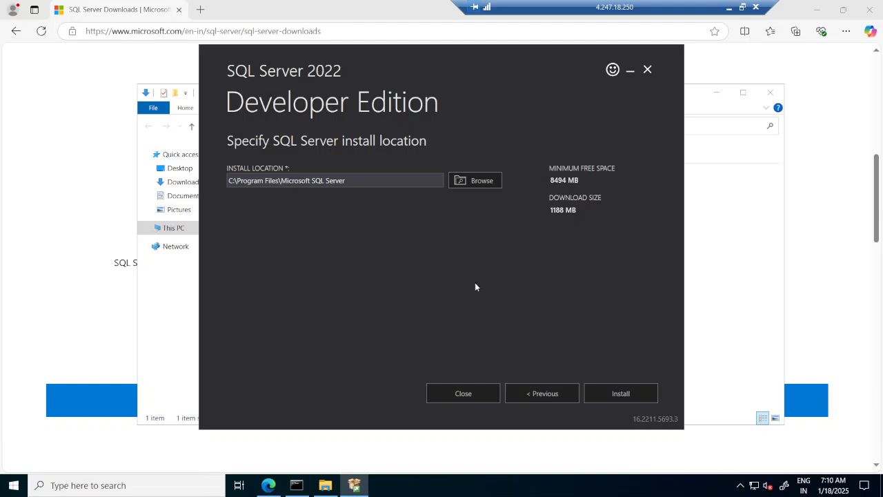
pyautogui.click(636, 402)
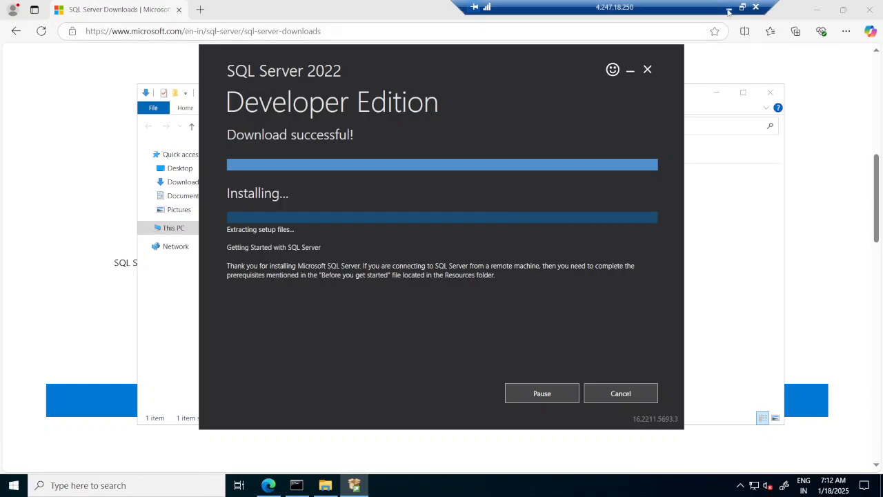
pyautogui.click(729, 10)
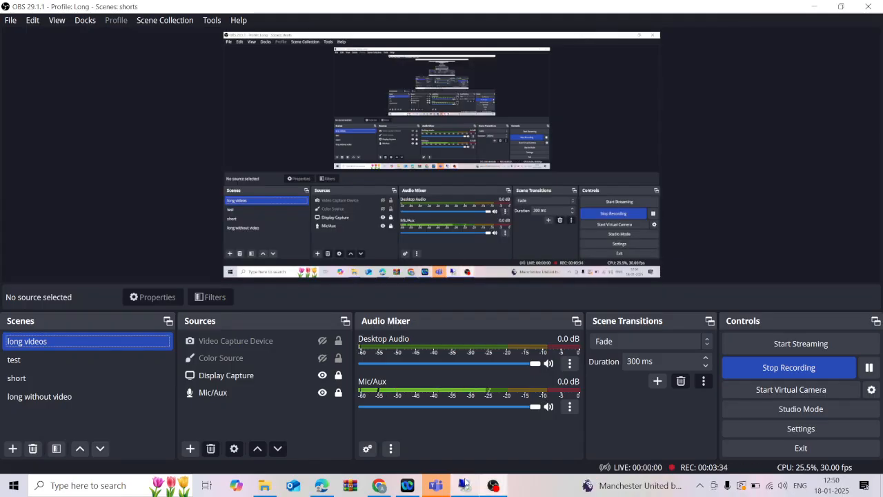
pyautogui.click(464, 489)
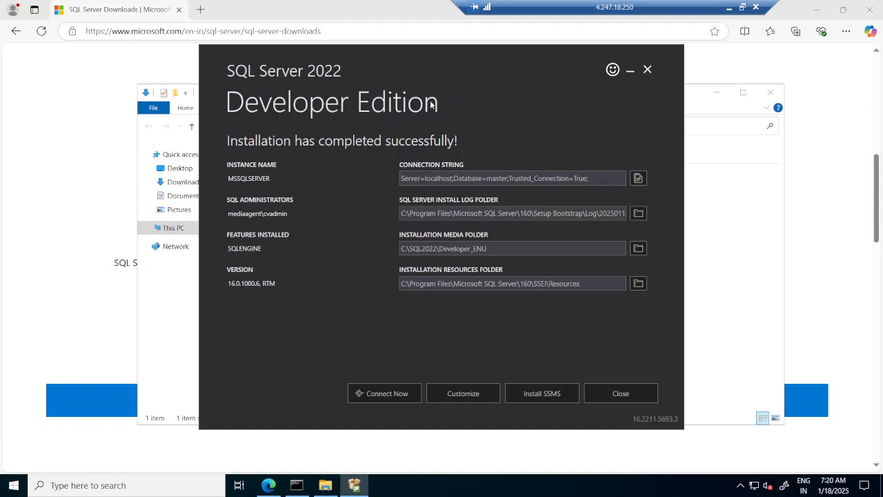
# Step: Open the SSMS download page from the SQL Server installer and minimize the installer window
pyautogui.click(565, 396)
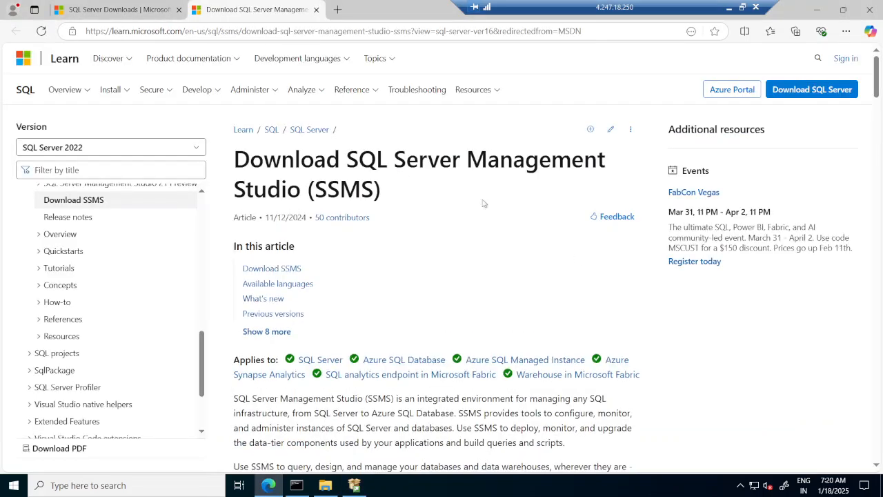
pyautogui.click(358, 489)
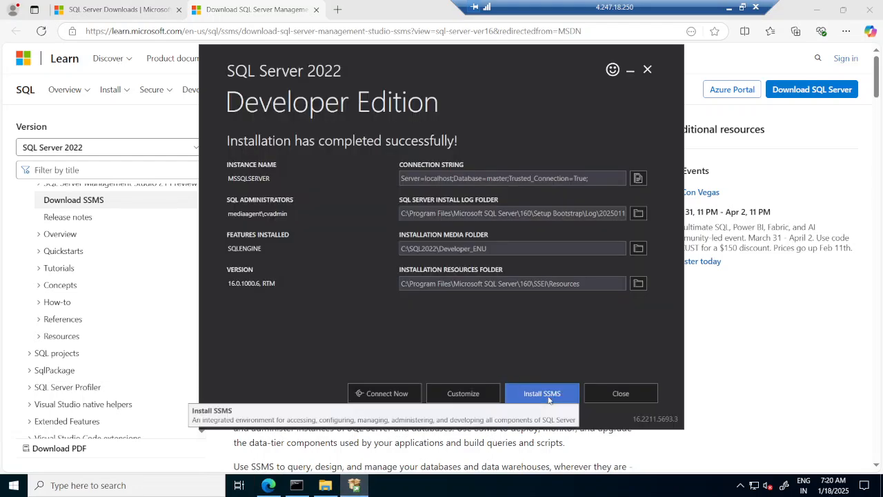
pyautogui.click(630, 69)
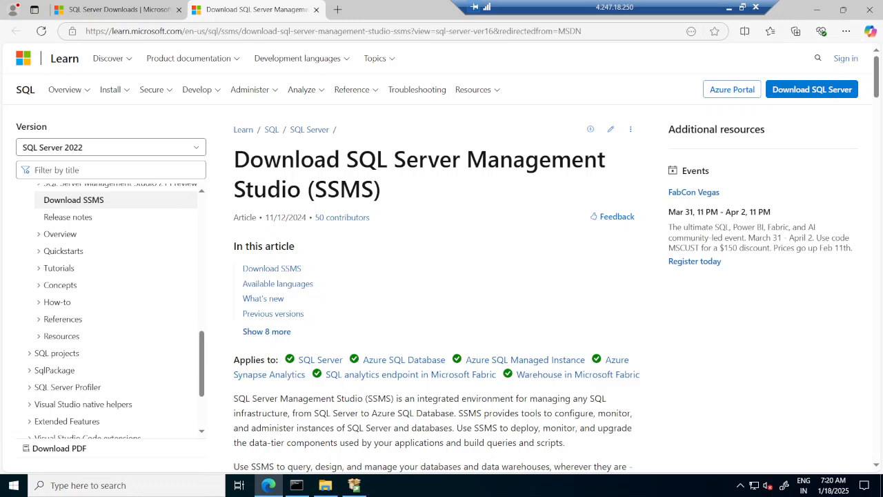
# Step: Download SQL Server Management Studio (SSMS) 20.2 from the Microsoft Learn page
pyautogui.moveTo(86, 31); pyautogui.dragTo(261, 43)
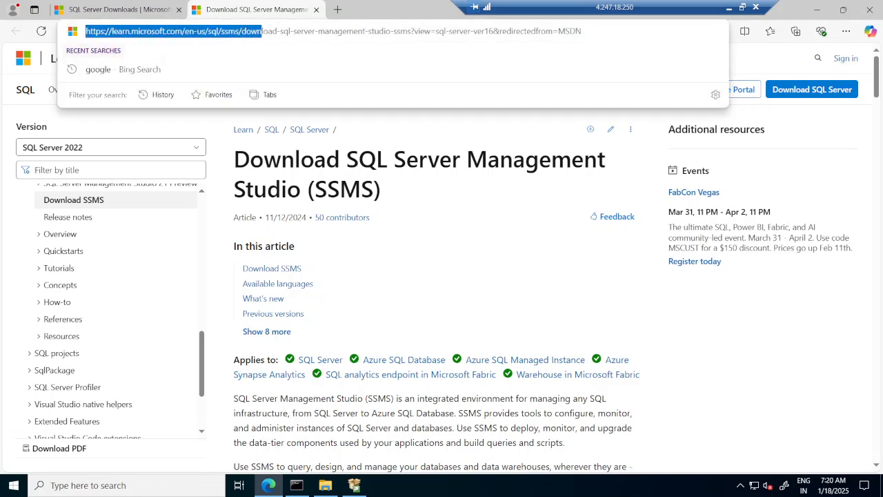
pyautogui.click(783, 197)
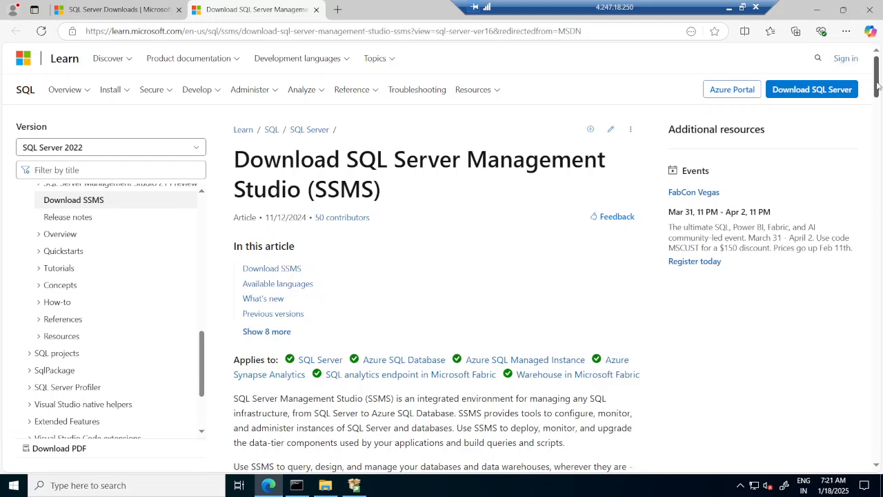
pyautogui.moveTo(877, 87); pyautogui.dragTo(877, 129)
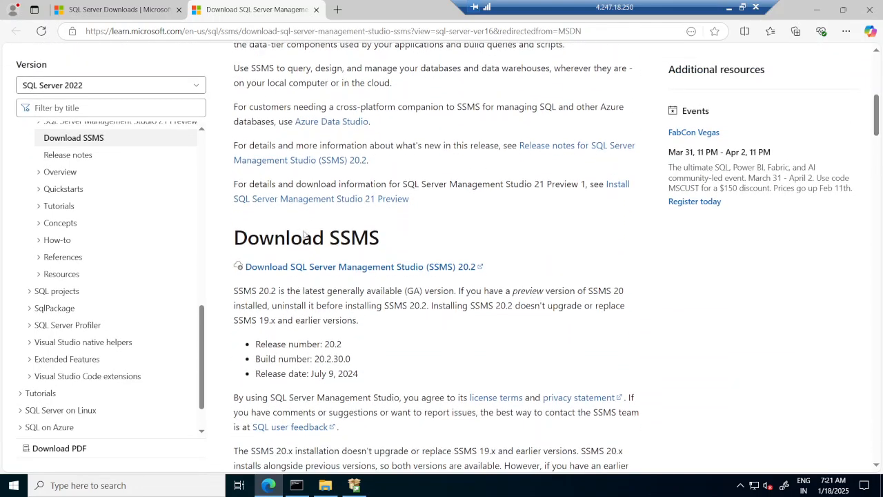
pyautogui.click(433, 269)
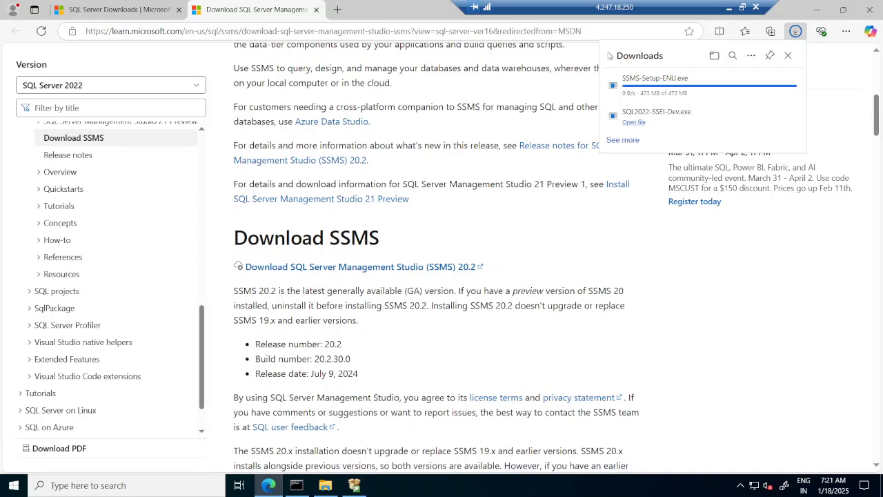
pyautogui.click(729, 10)
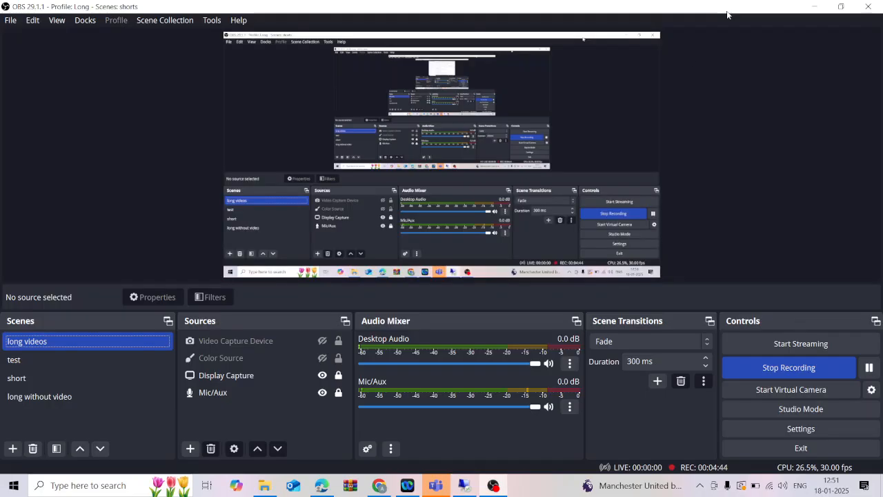
pyautogui.click(465, 485)
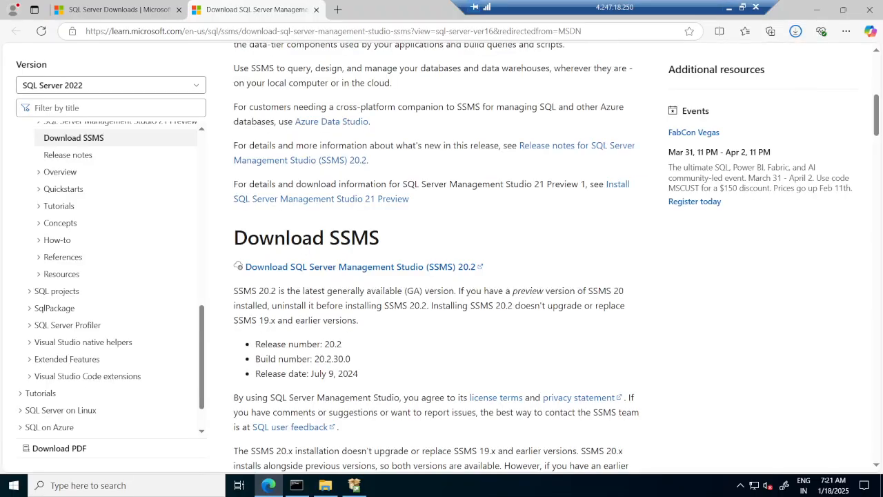
# Step: Run the downloaded SSMS-Setup-ENU installer as administrator and install SSMS 20.2 to C:\Program Files (x86)\Microsoft SQL Server Management Studio 20
pyautogui.click(796, 32)
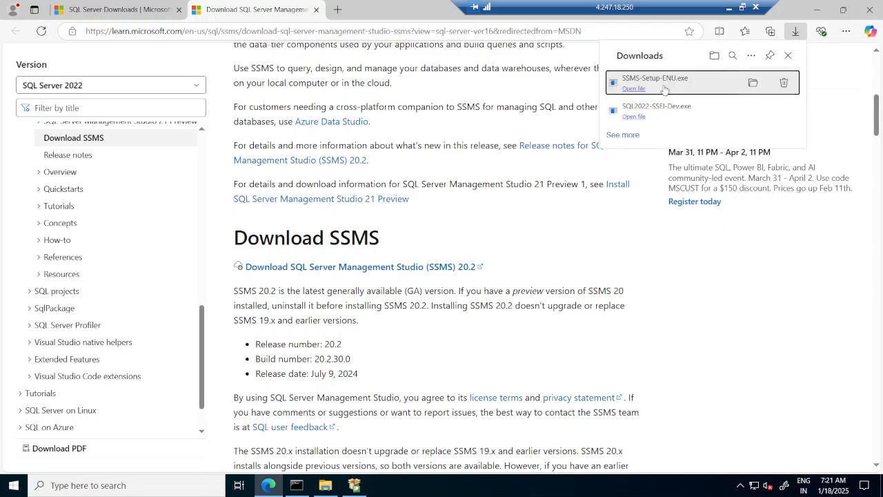
pyautogui.click(752, 84)
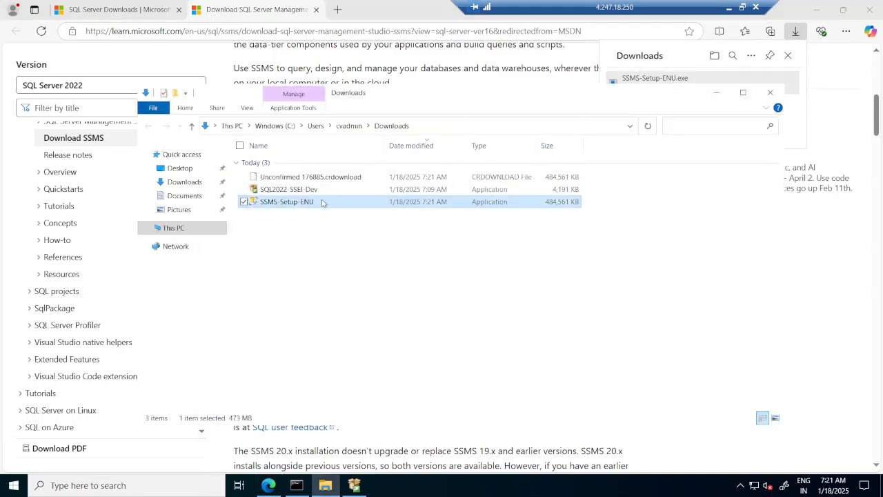
pyautogui.rightClick(321, 203)
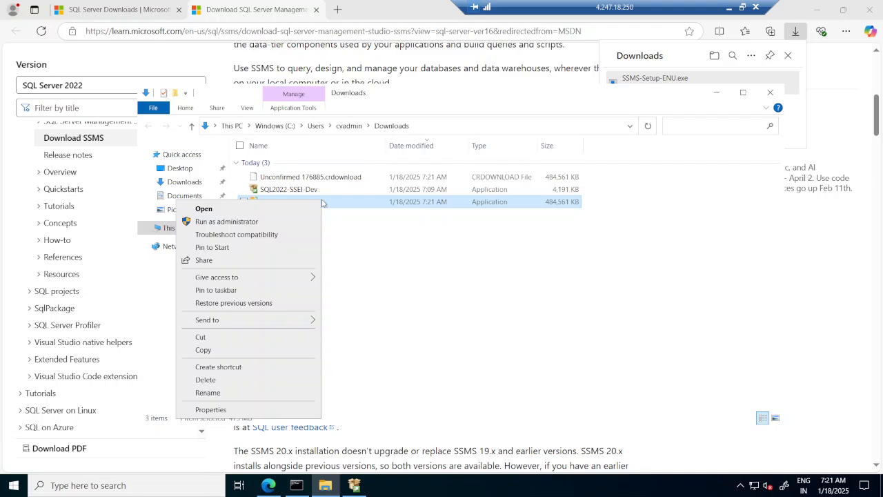
pyautogui.click(281, 220)
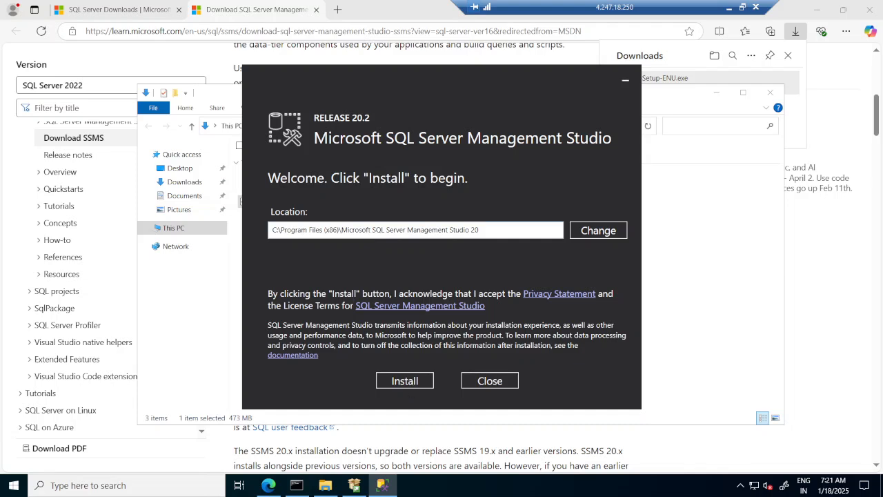
pyautogui.click(414, 382)
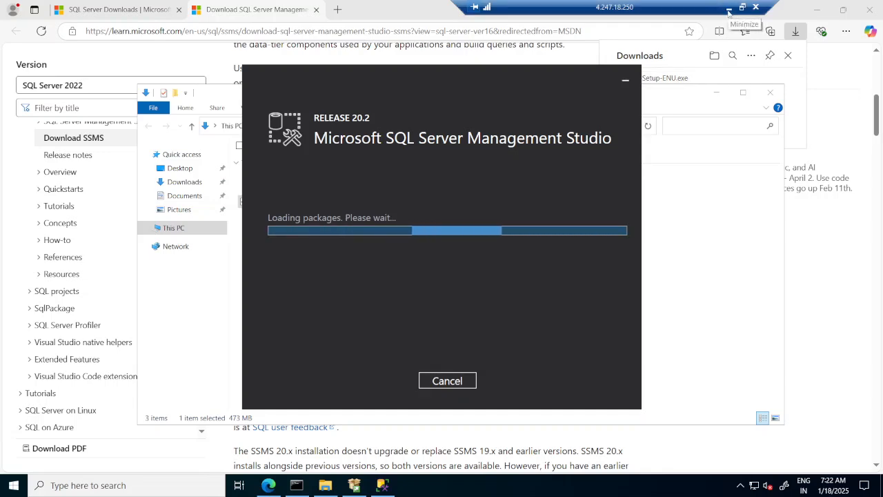
pyautogui.click(728, 11)
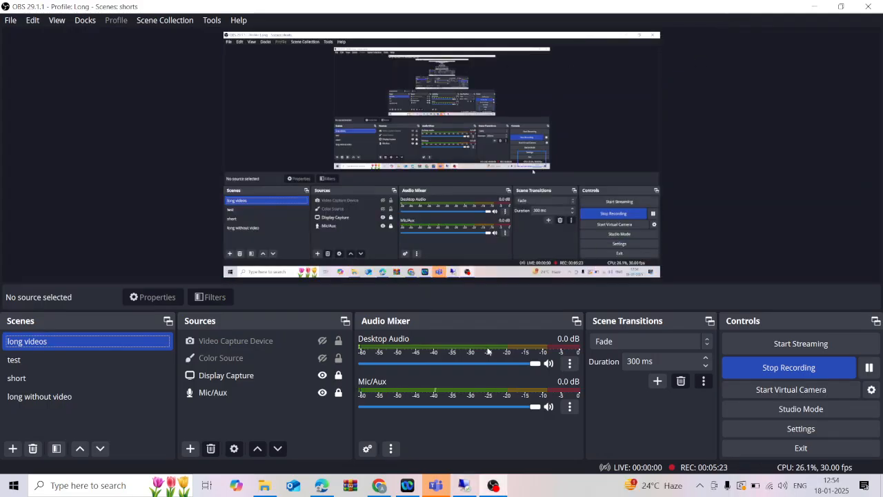
pyautogui.click(464, 488)
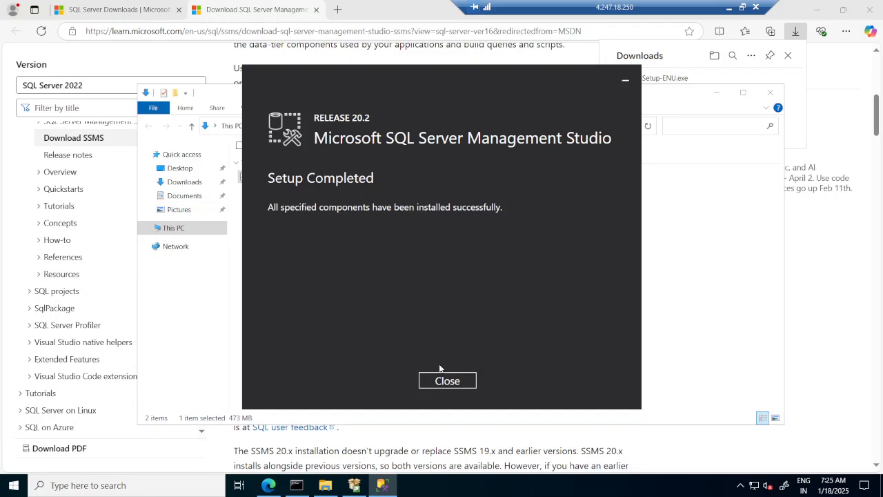
# Step: Close the SSMS setup and minimize the browser and Downloads folder windows to show the desktop
pyautogui.click(448, 381)
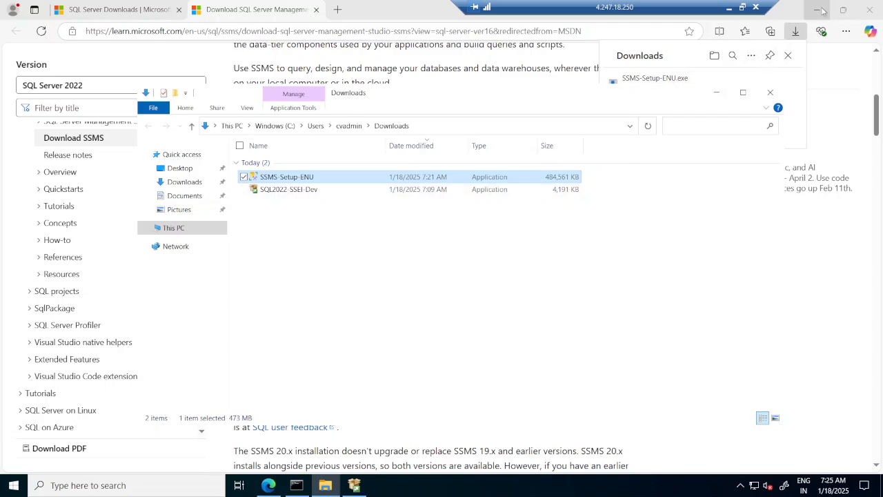
pyautogui.click(822, 10)
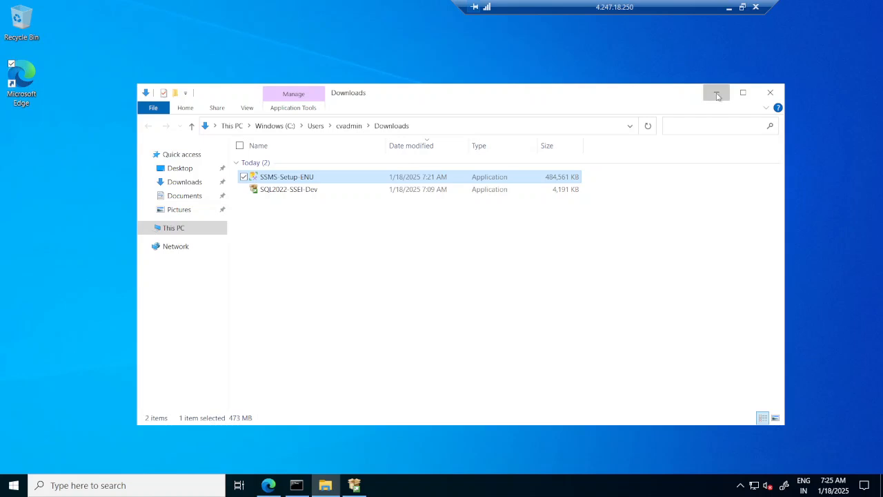
pyautogui.click(717, 92)
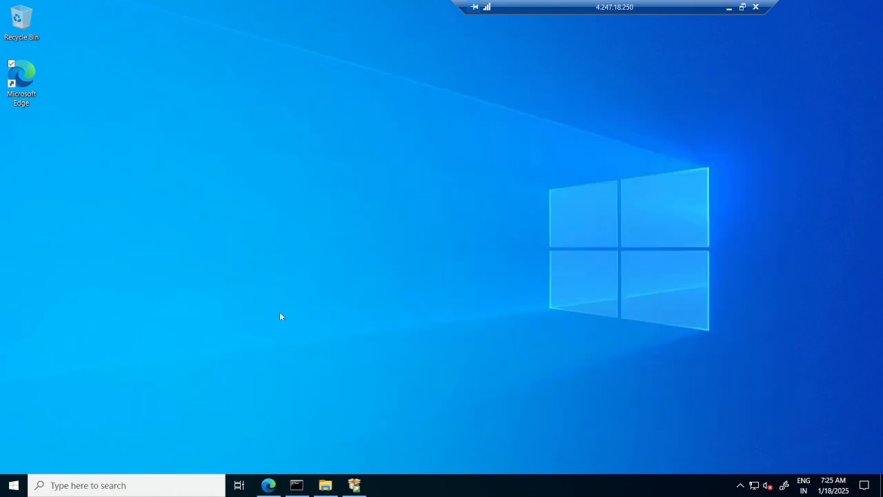
# Step: Launch SQL Server Management Studio 20 from the Microsoft SQL Server Tools 20 program group
pyautogui.click(13, 486)
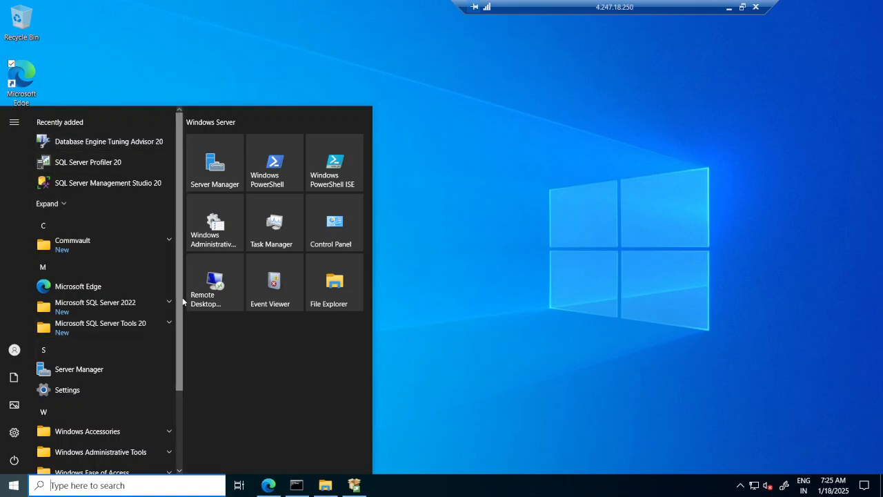
pyautogui.scroll(-1, 182, 323)
pyautogui.scroll(-3, 183, 323)
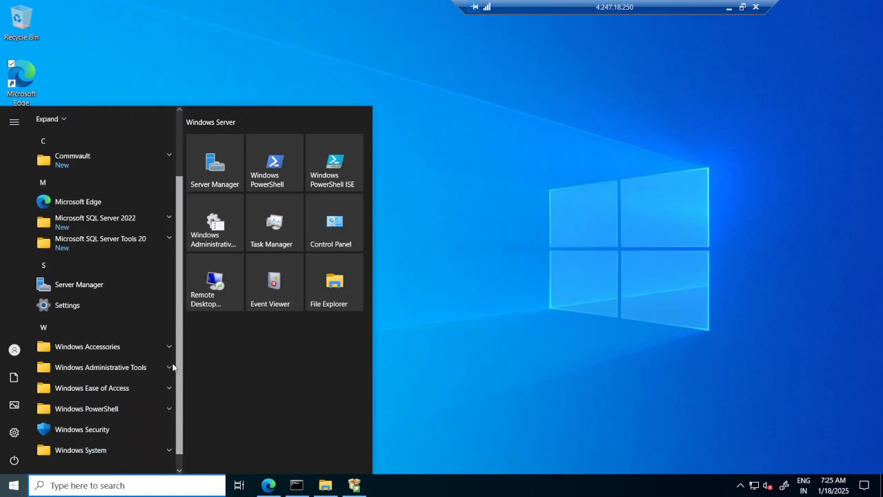
pyautogui.click(169, 214)
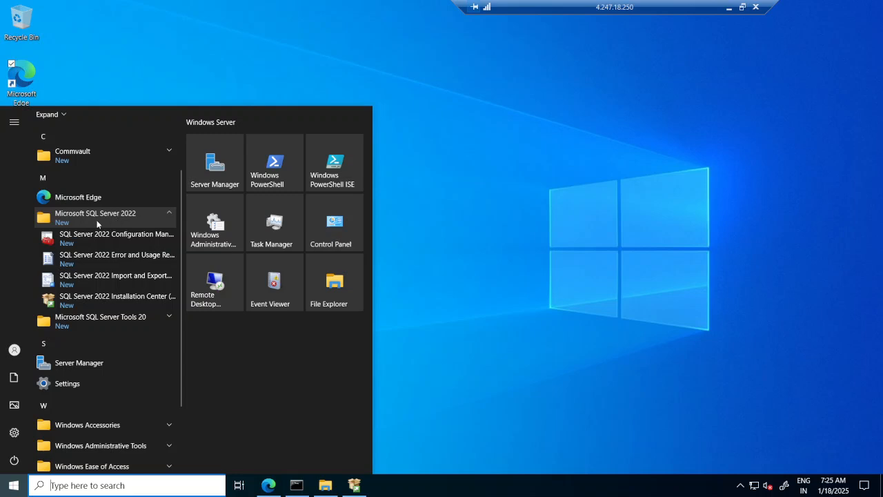
pyautogui.click(169, 318)
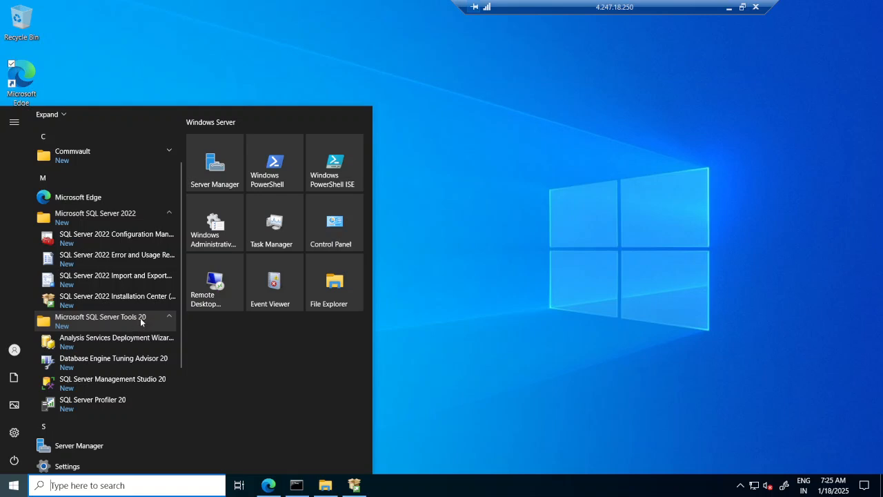
pyautogui.click(143, 383)
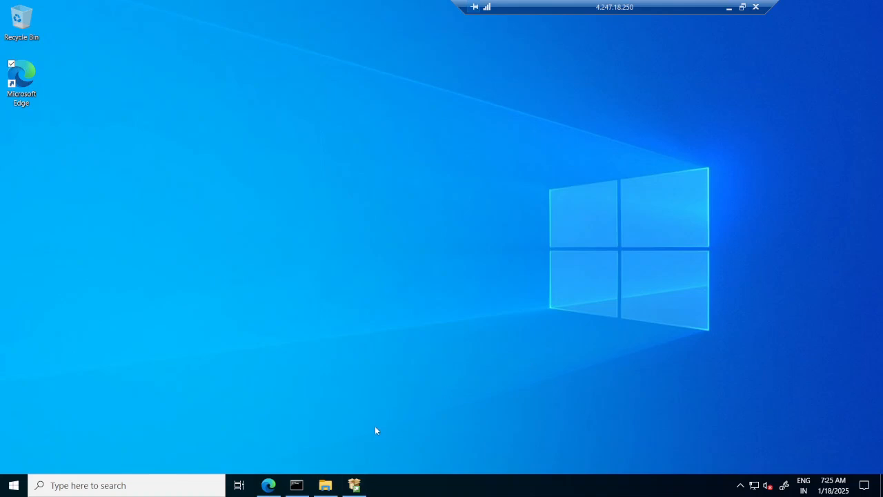
# Step: Exit the SQL Server 2022 Developer Edition installer and confirm the exit
pyautogui.click(354, 486)
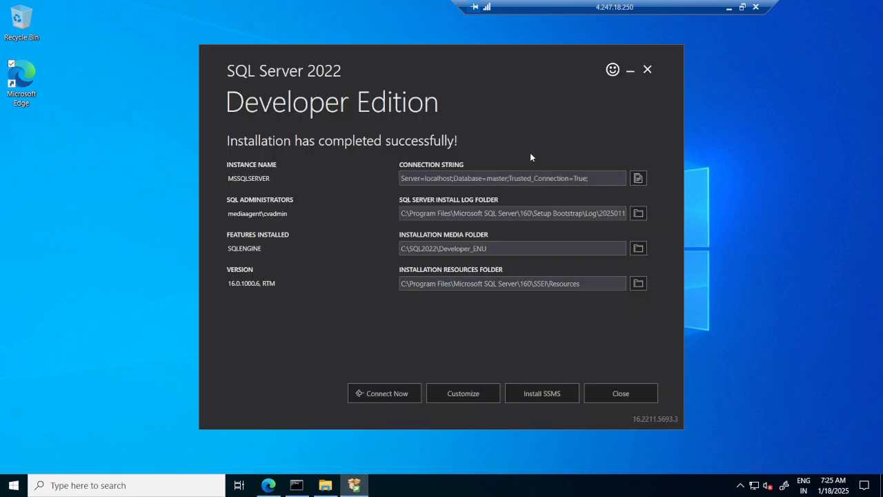
pyautogui.click(649, 70)
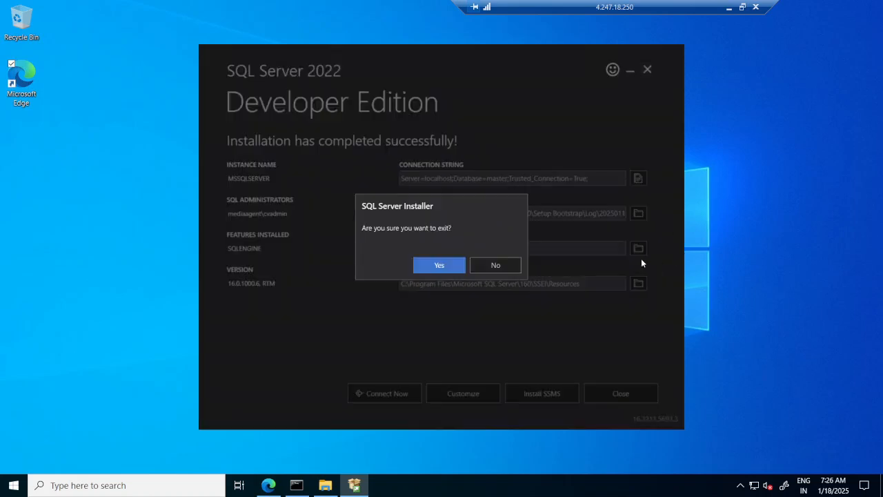
pyautogui.click(440, 267)
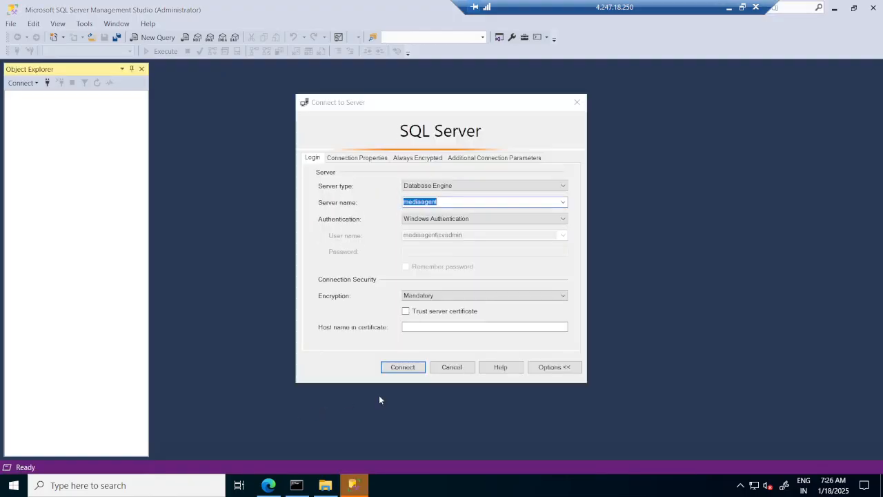
# Step: Try to connect to the mediaagent Database Engine using Windows Authentication with Mandatory encryption
pyautogui.click(405, 367)
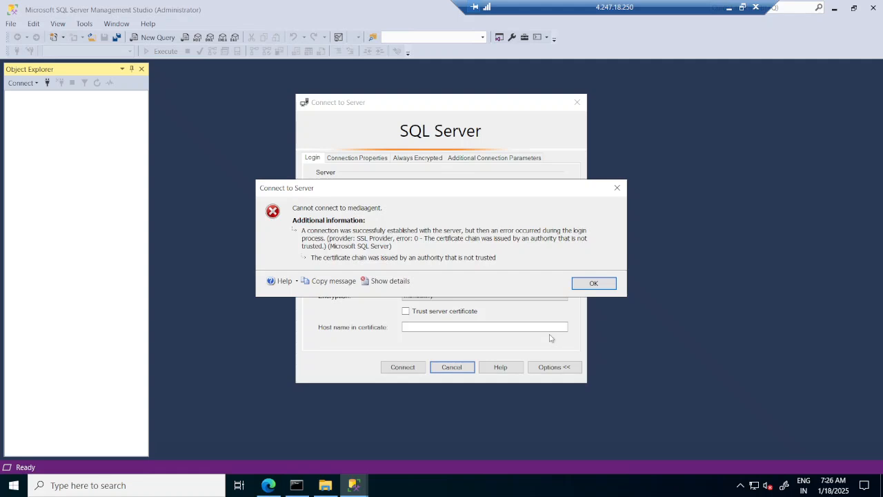
pyautogui.click(600, 285)
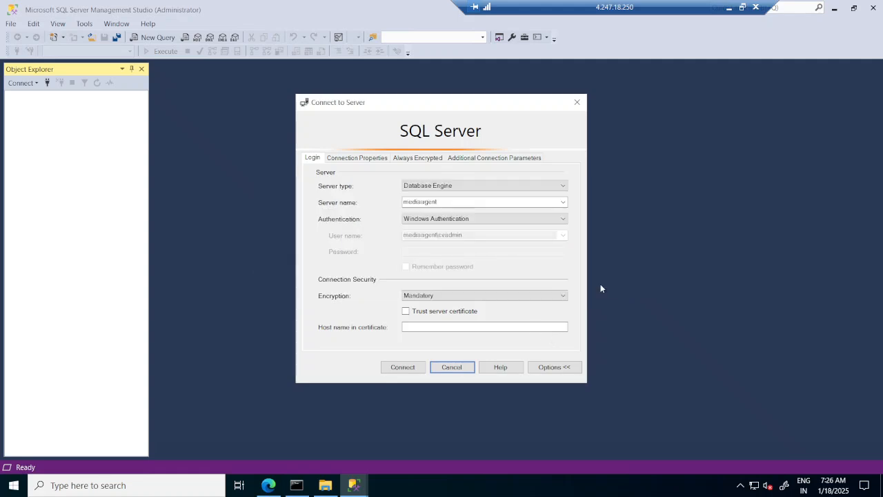
# Step: Set the connection encryption to Optional and connect to the mediaagent server with Windows Authentication
pyautogui.click(564, 203)
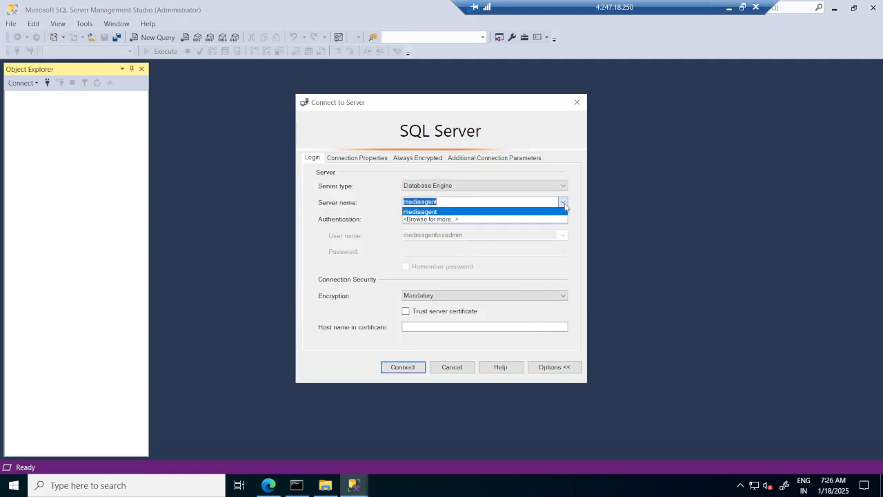
pyautogui.click(539, 173)
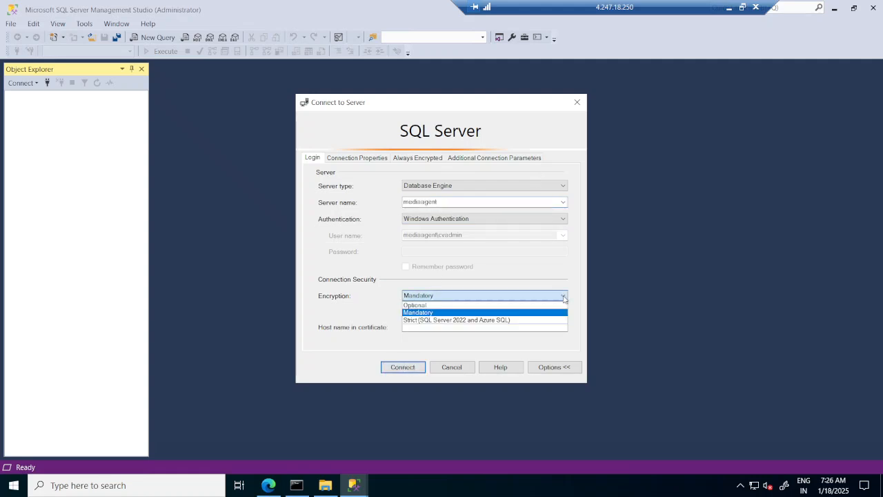
pyautogui.click(506, 306)
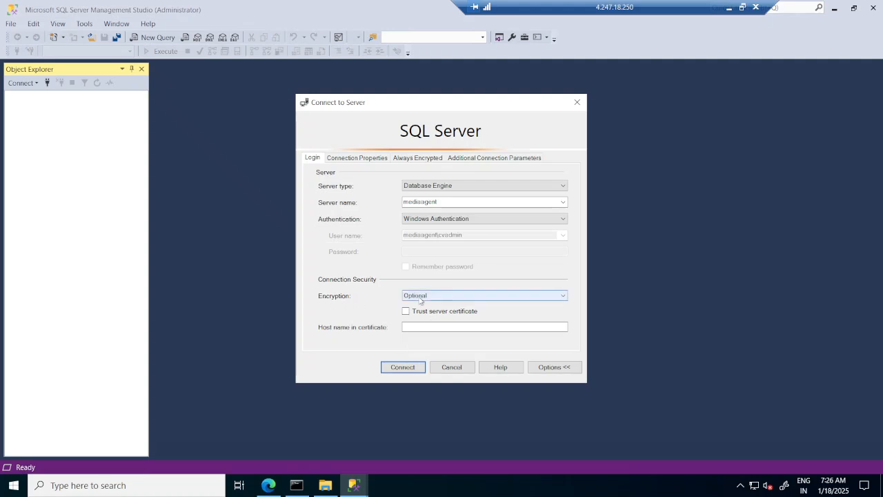
pyautogui.click(403, 367)
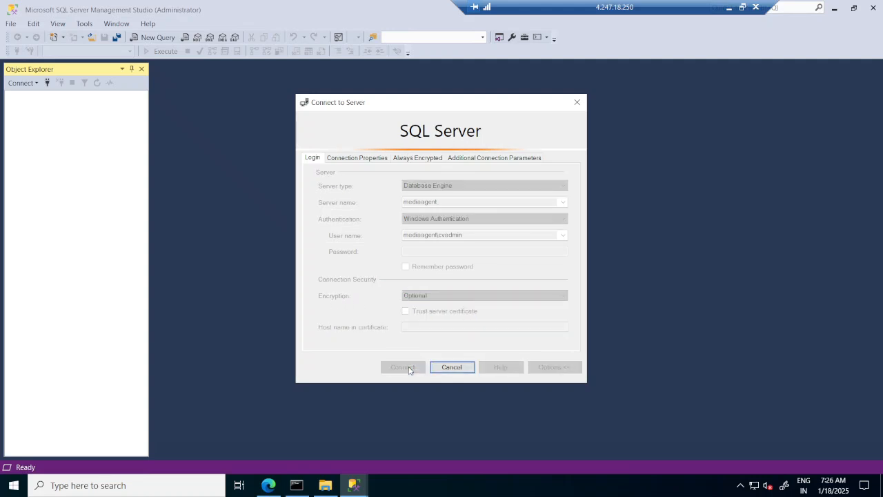